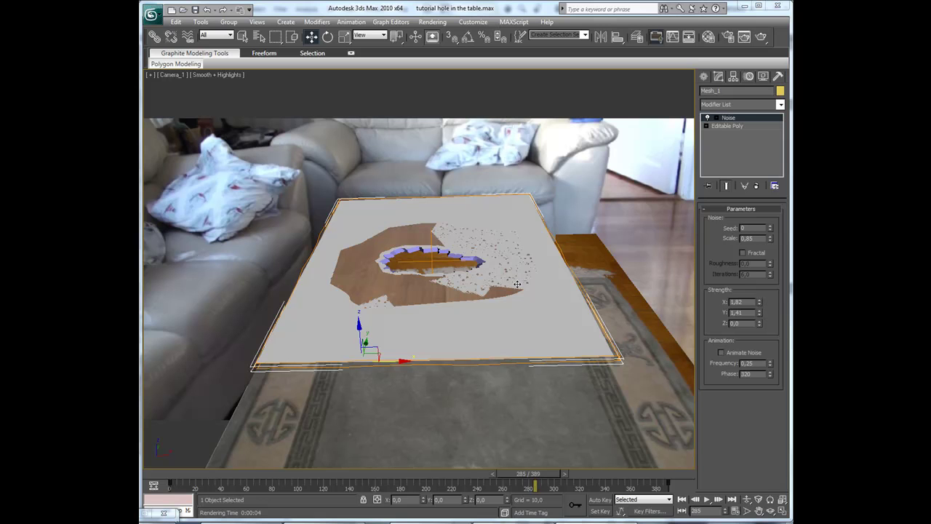
# Open the wood chip image 1200x800-flis.jpg from the tutorial folder and examine its texture up close.
pyautogui.click(437, 521)
pyautogui.doubleClick(506, 231)
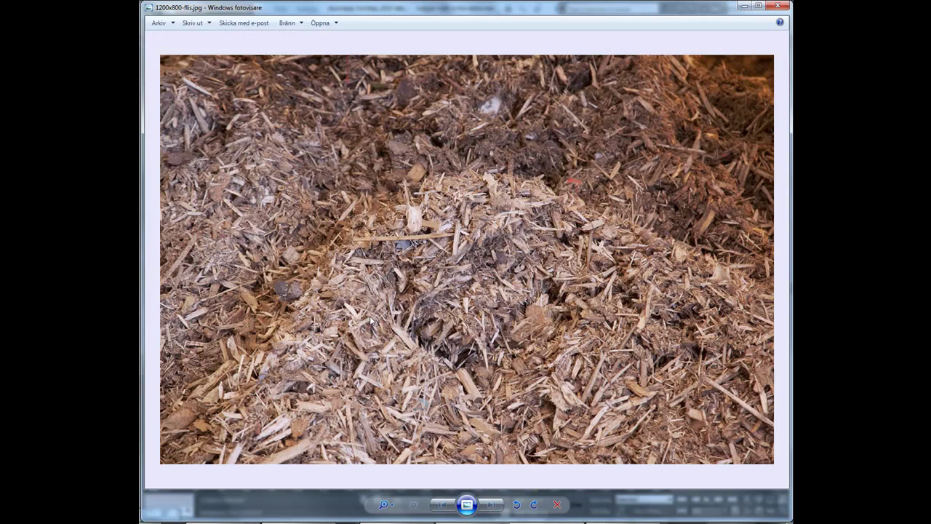
pyautogui.scroll(2, 407, 257)
pyautogui.moveTo(574, 355); pyautogui.dragTo(424, 430)
pyautogui.scroll(-5, 438, 347)
pyautogui.scroll(5, 393, 379)
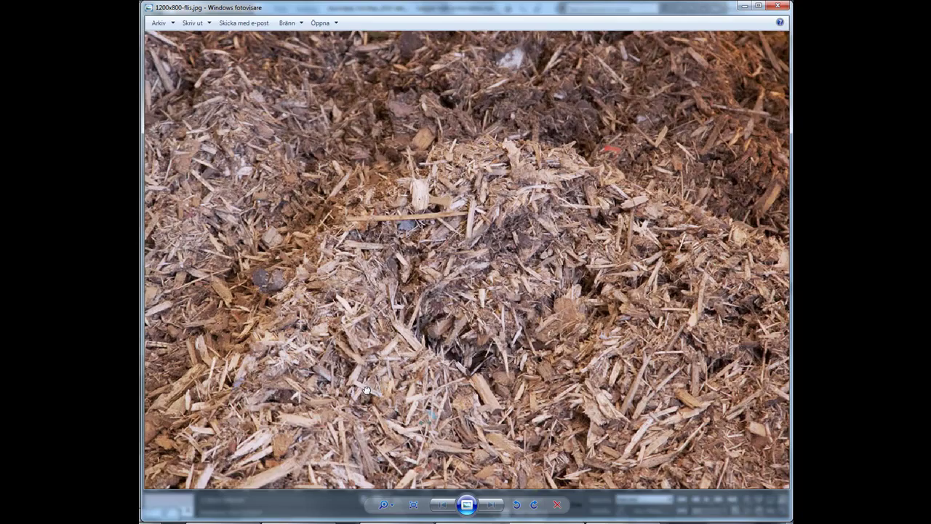
pyautogui.scroll(-5, 368, 324)
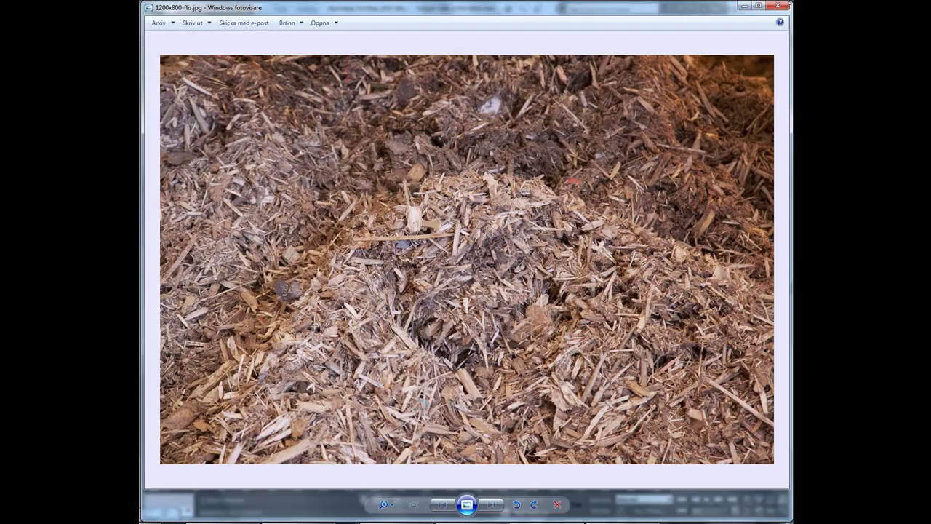
pyautogui.click(778, 5)
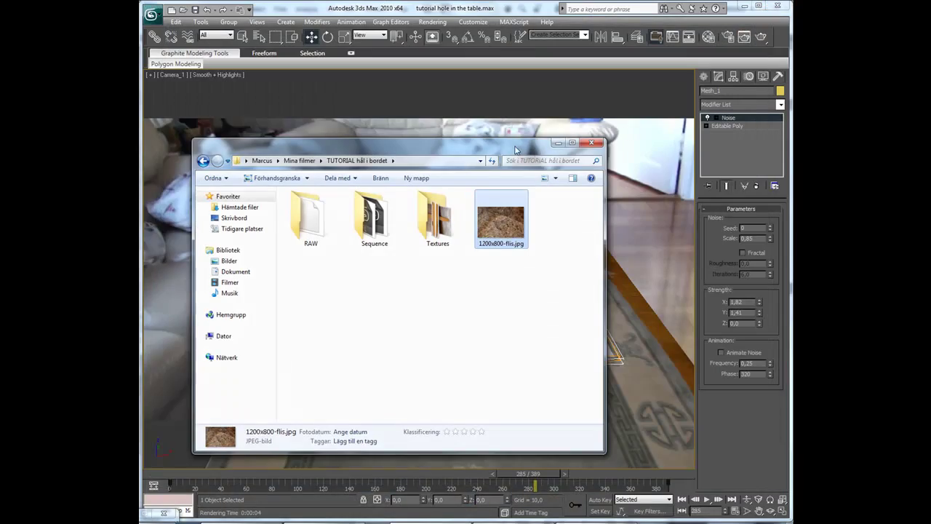
pyautogui.click(557, 142)
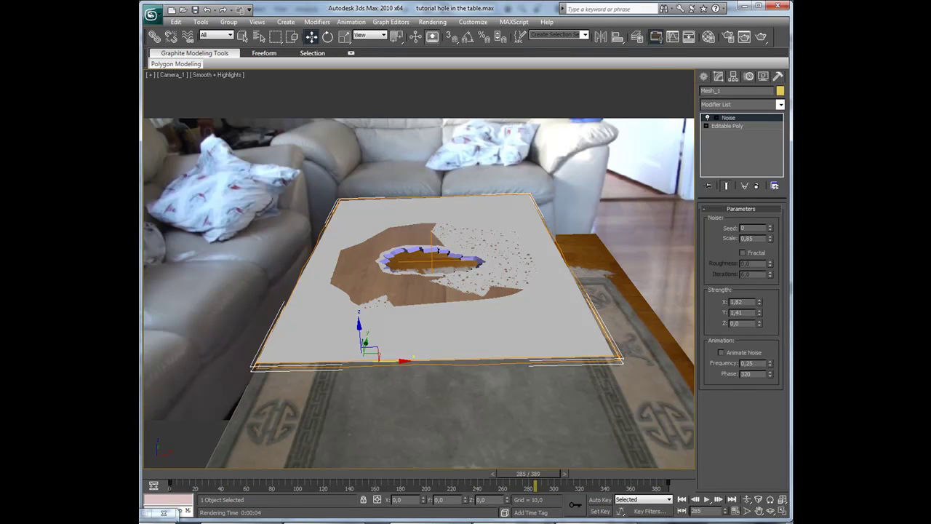
# Load 1200x800-flis.jpg from the tutorial folder onto an unused sample slot in the Material Editor.
pyautogui.press('m')
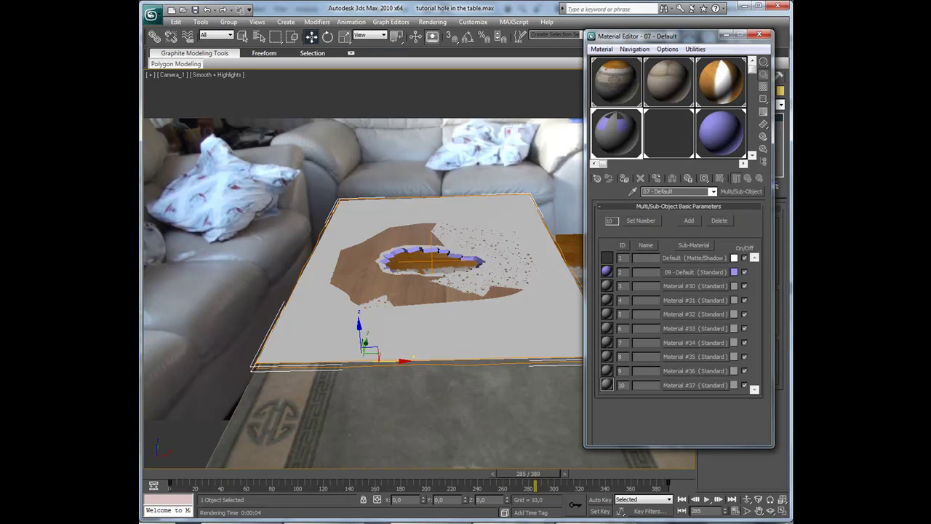
pyautogui.moveTo(139, 149); pyautogui.dragTo(261, 151)
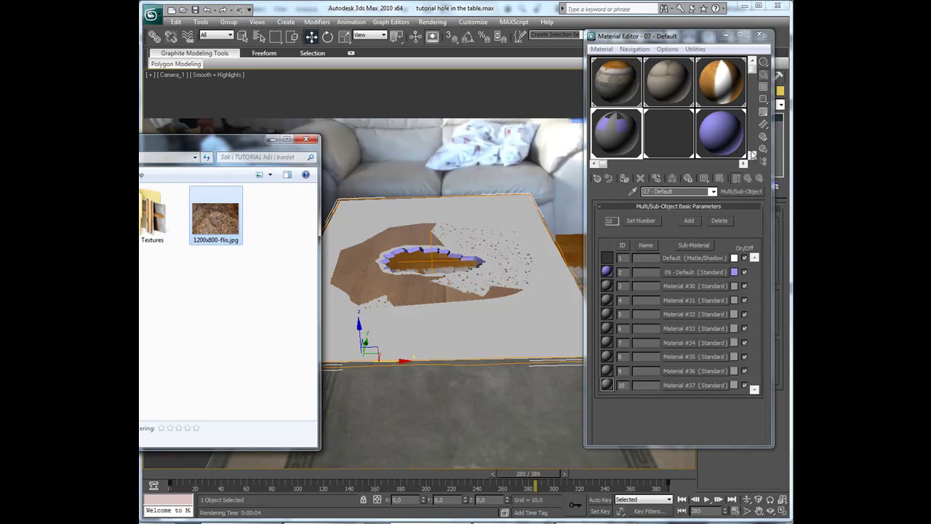
pyautogui.moveTo(752, 65); pyautogui.dragTo(754, 104)
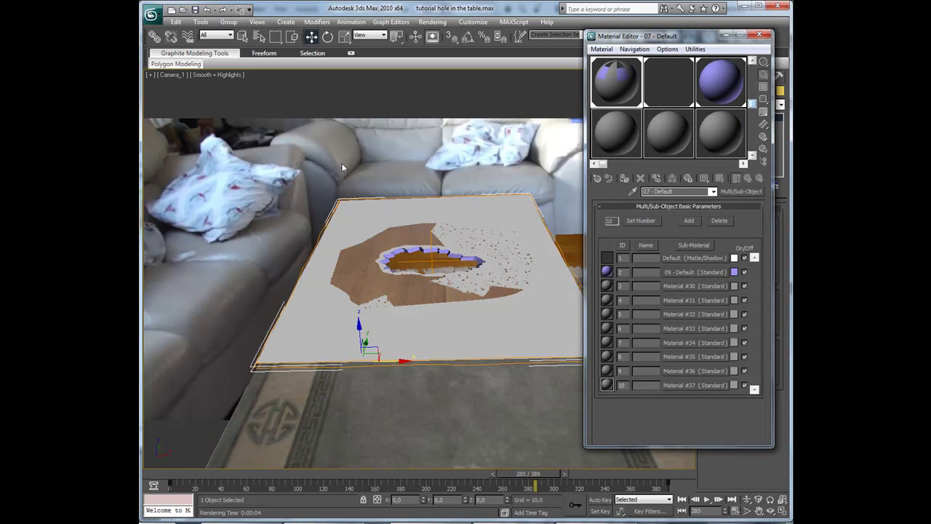
pyautogui.click(140, 160)
pyautogui.moveTo(203, 201); pyautogui.dragTo(611, 126)
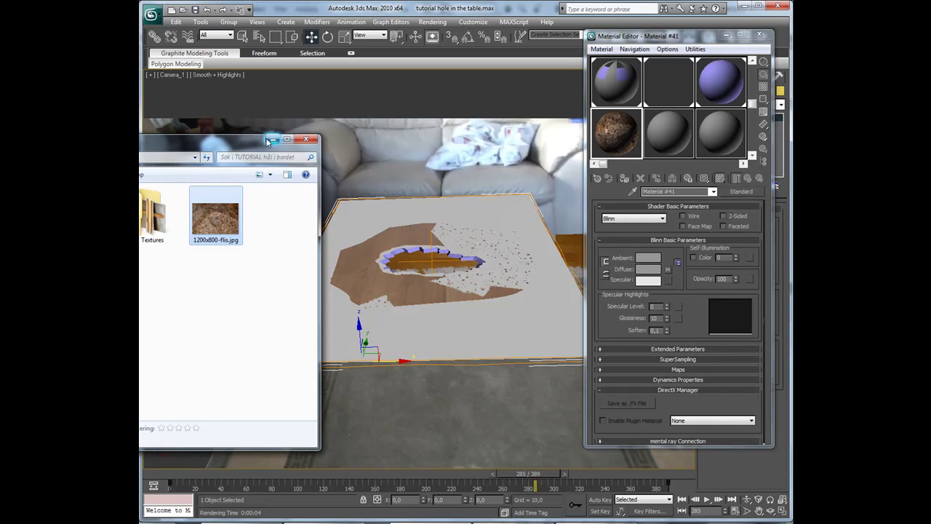
pyautogui.click(271, 139)
# Assign the wood chip material as an instance to sub-material ID 2 of the 07 - Default Multi/Sub-Object material.
pyautogui.click(625, 91)
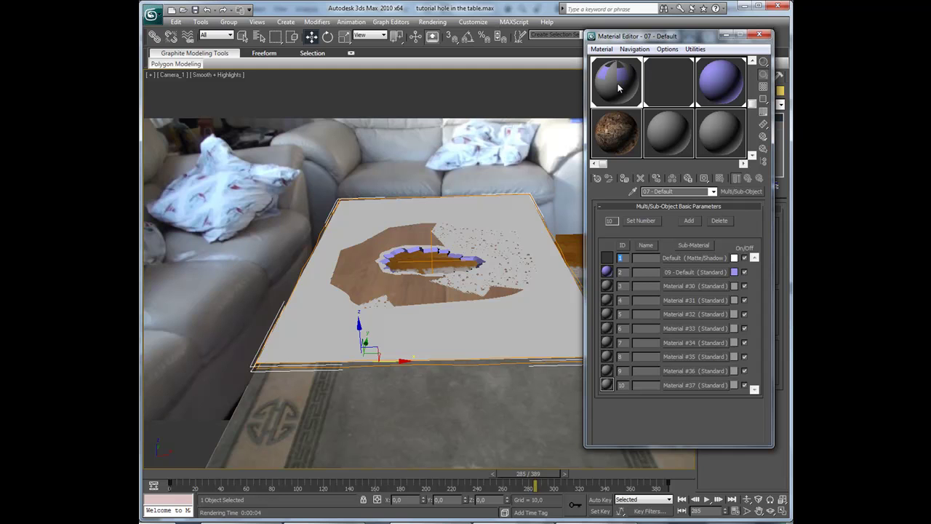
pyautogui.moveTo(627, 135); pyautogui.dragTo(669, 272)
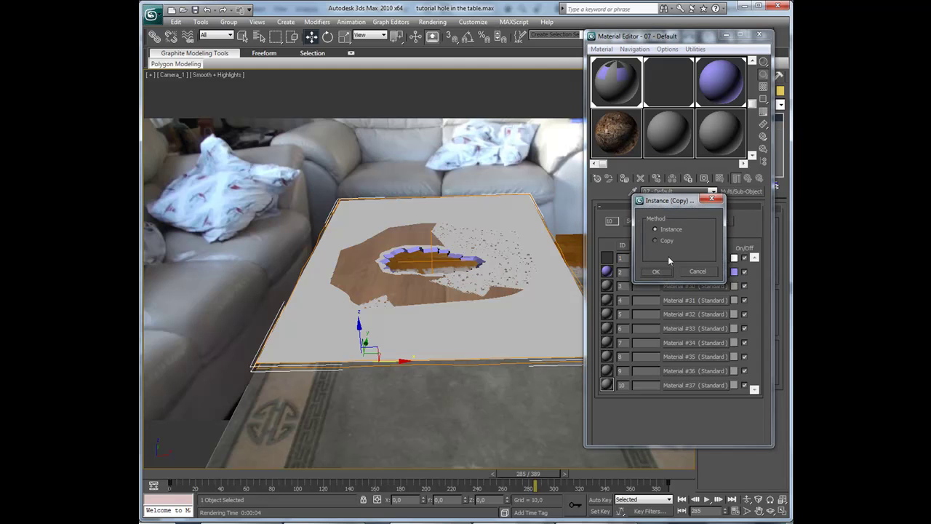
pyautogui.click(655, 271)
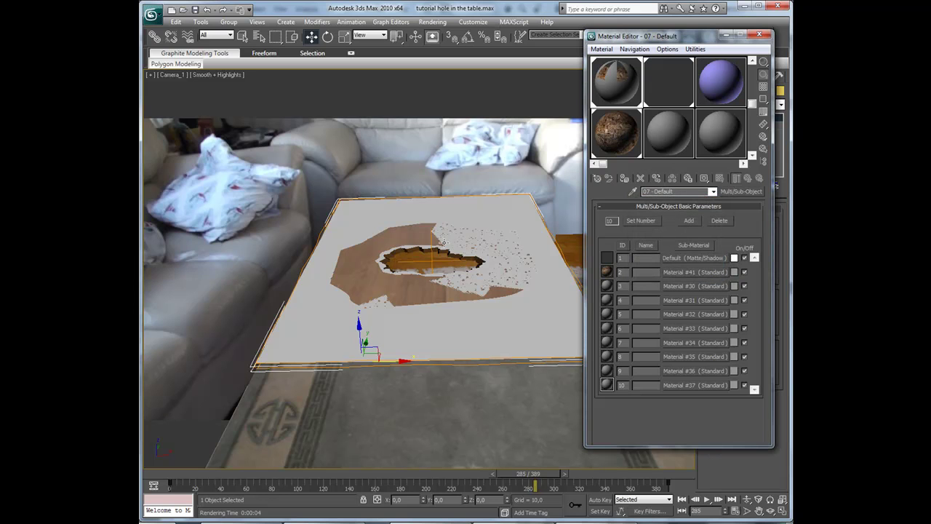
pyautogui.click(627, 146)
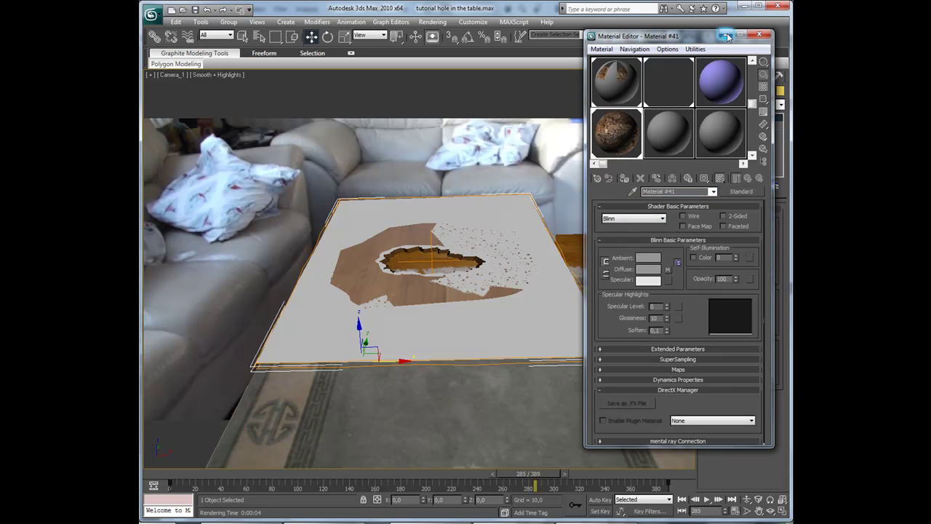
pyautogui.click(726, 36)
# Add a UVW Map modifier on top of the Noise modifier of the table mesh.
pyautogui.click(735, 104)
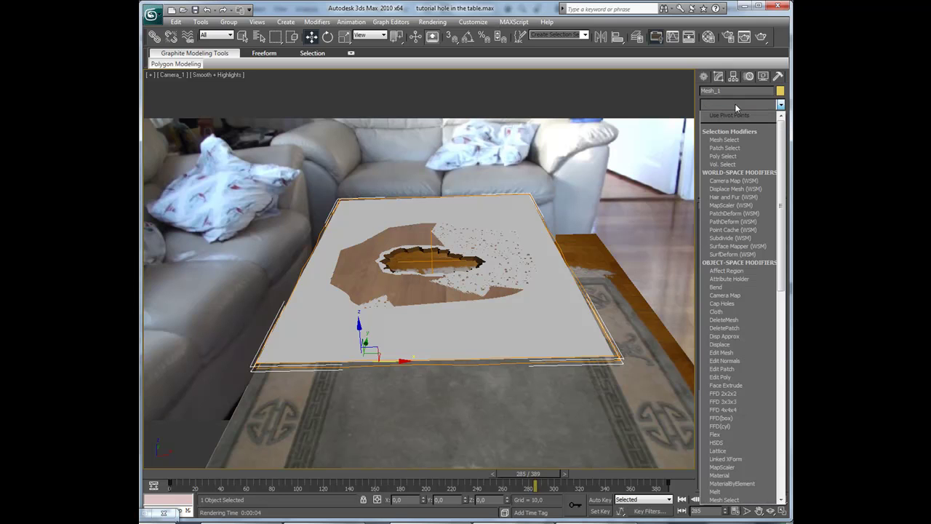
pyautogui.write('uv')
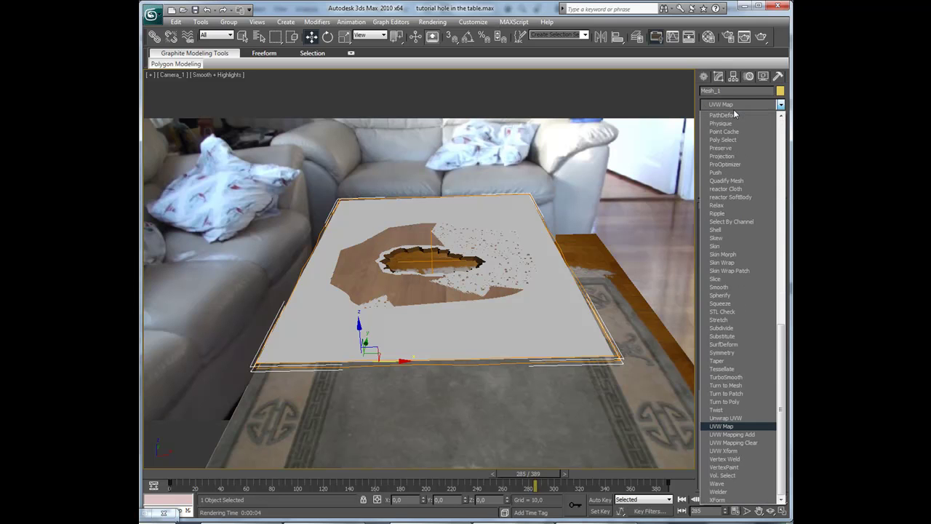
pyautogui.press('Return')
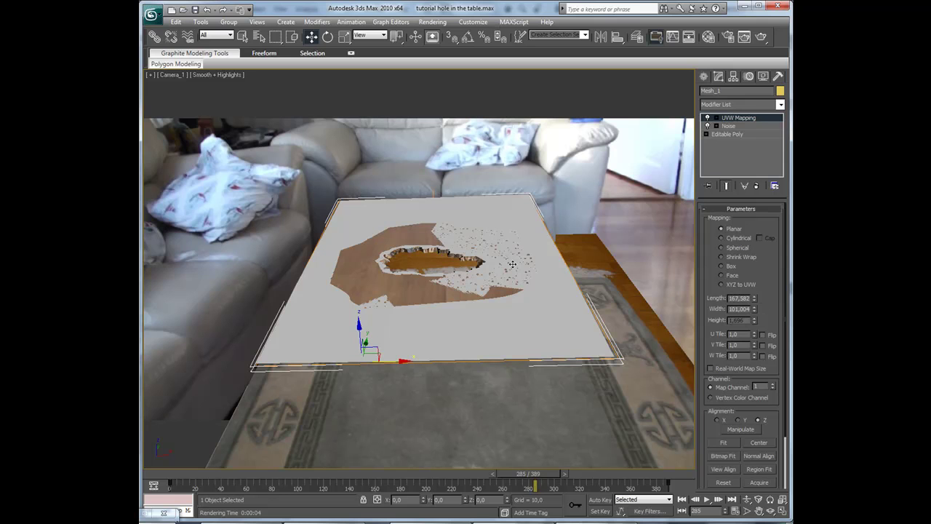
# Switch to the Perspective view, activate the UVW Mapping gizmo and set the mapping type to Shrink Wrap.
pyautogui.press('p')
pyautogui.keyDown('alt'); pyautogui.moveTo(502, 171); pyautogui.dragTo(454, 319, button='middle'); pyautogui.keyUp('alt')
pyautogui.scroll(8, 458, 298)
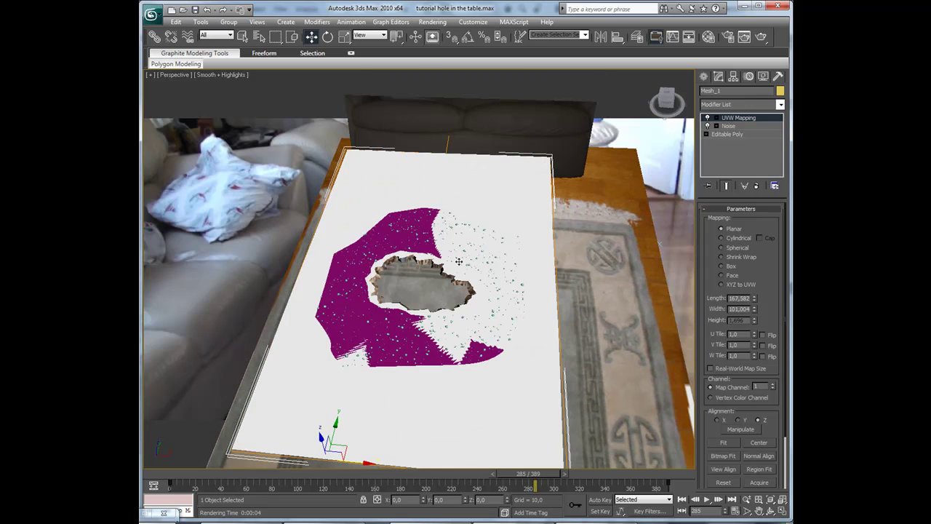
pyautogui.click(720, 119)
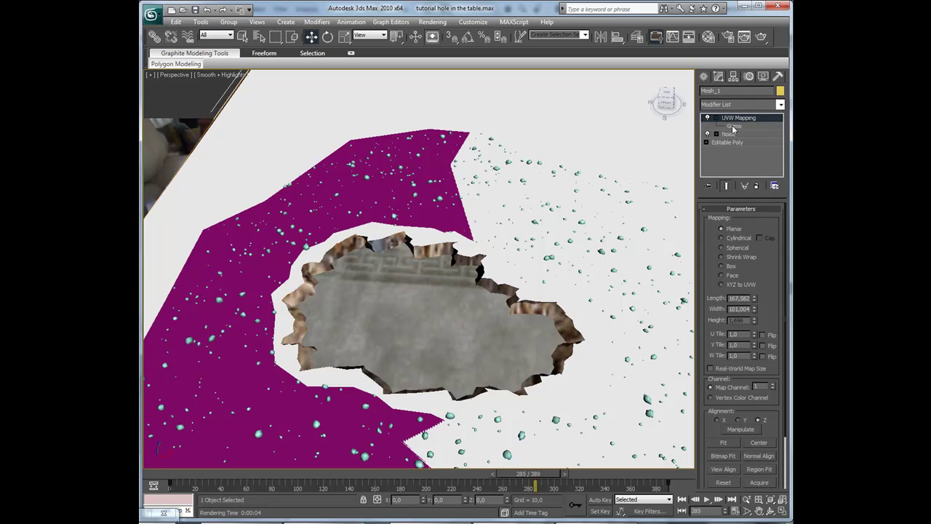
pyautogui.click(734, 126)
pyautogui.moveTo(768, 265)
pyautogui.mouseDown()
pyautogui.moveTo(761, 221)
pyautogui.moveTo(764, 247)
pyautogui.mouseUp()
pyautogui.click(729, 239)
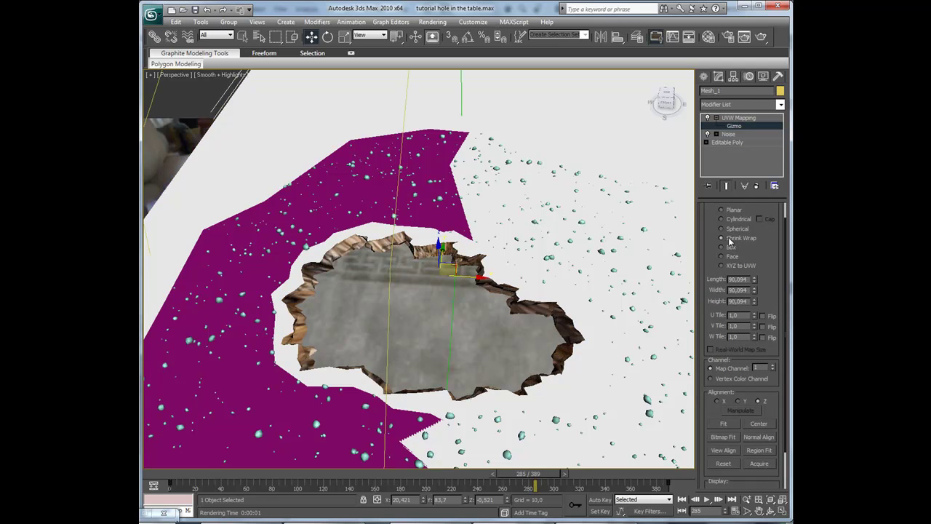
# Scale the Shrink Wrap mapping gizmo down to roughly the size of the hole in the table.
pyautogui.scroll(-5, 498, 267)
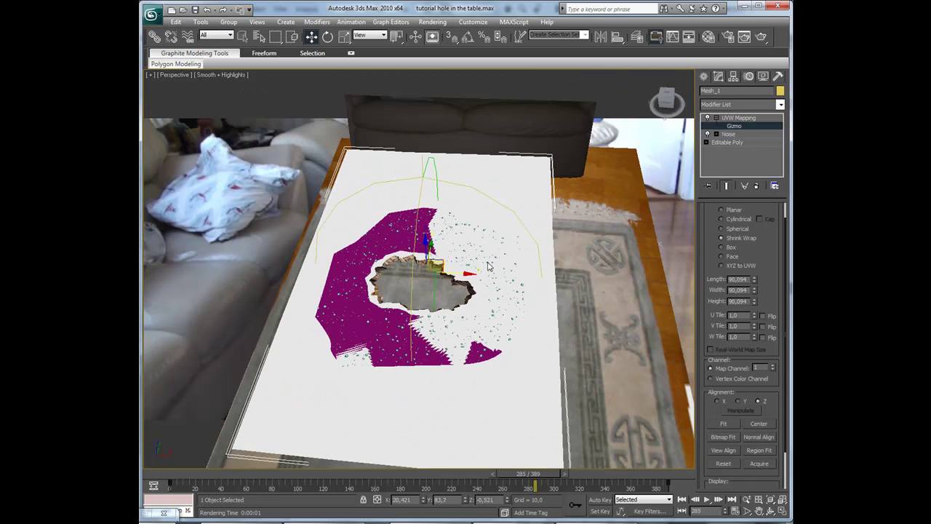
pyautogui.moveTo(453, 250); pyautogui.dragTo(462, 377)
pyautogui.press('w')
# Move the mapping gizmo to the middle of the hole and leave gizmo editing.
pyautogui.keyDown('alt'); pyautogui.moveTo(420, 288); pyautogui.dragTo(440, 347, button='middle'); pyautogui.keyUp('alt')
pyautogui.scroll(5, 429, 320)
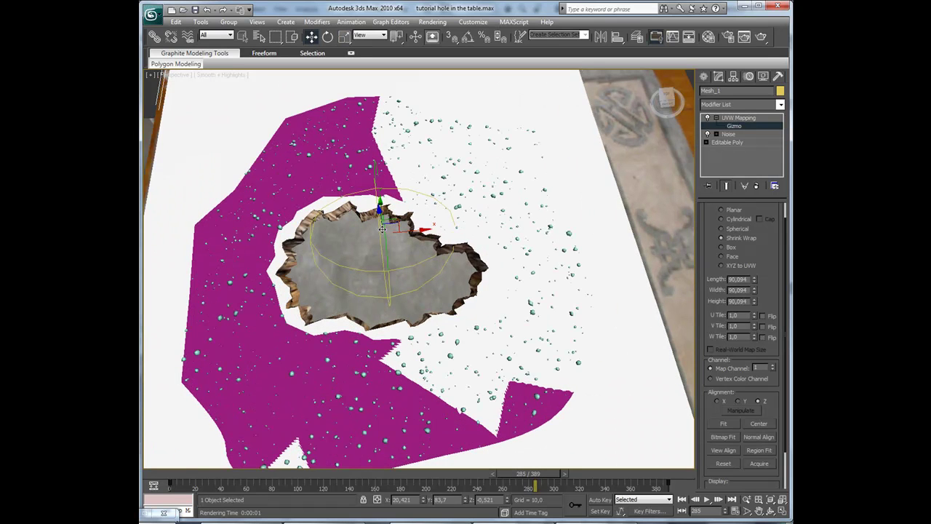
pyautogui.moveTo(391, 217); pyautogui.dragTo(351, 239)
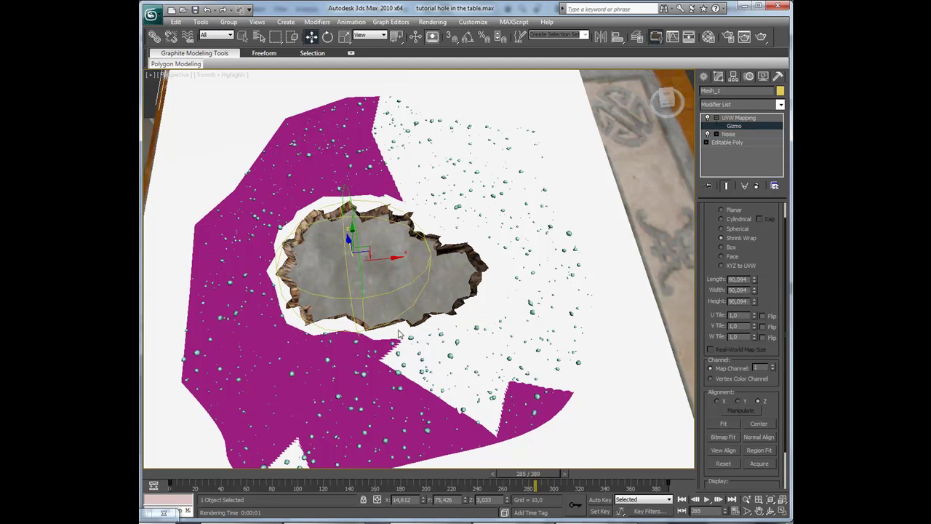
pyautogui.keyDown('alt'); pyautogui.moveTo(394, 357); pyautogui.dragTo(379, 320, button='middle'); pyautogui.keyUp('alt')
pyautogui.moveTo(339, 397); pyautogui.dragTo(470, 0, button='middle')
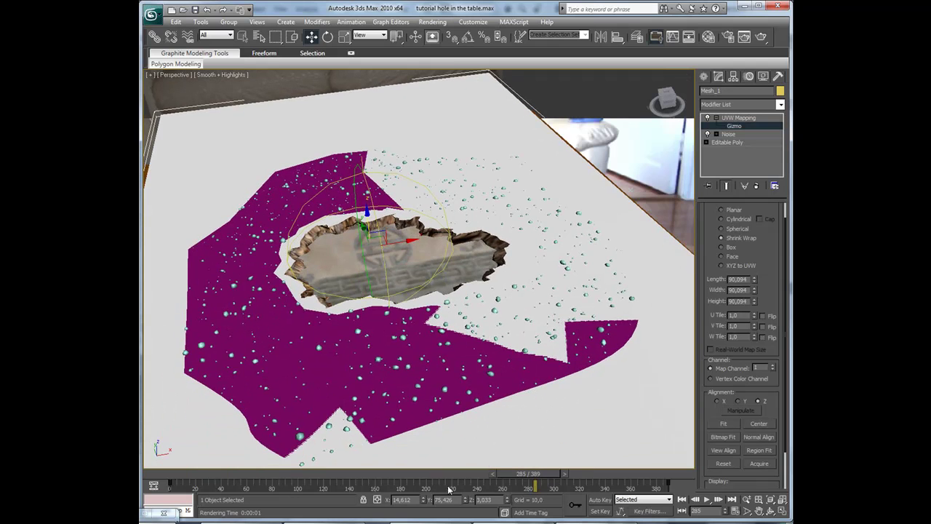
pyautogui.moveTo(378, 238); pyautogui.dragTo(404, 254)
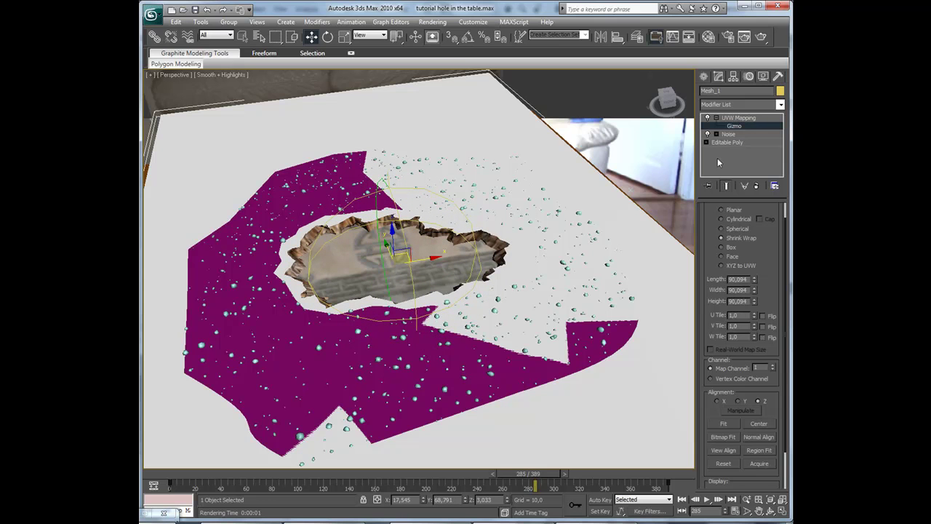
pyautogui.click(738, 118)
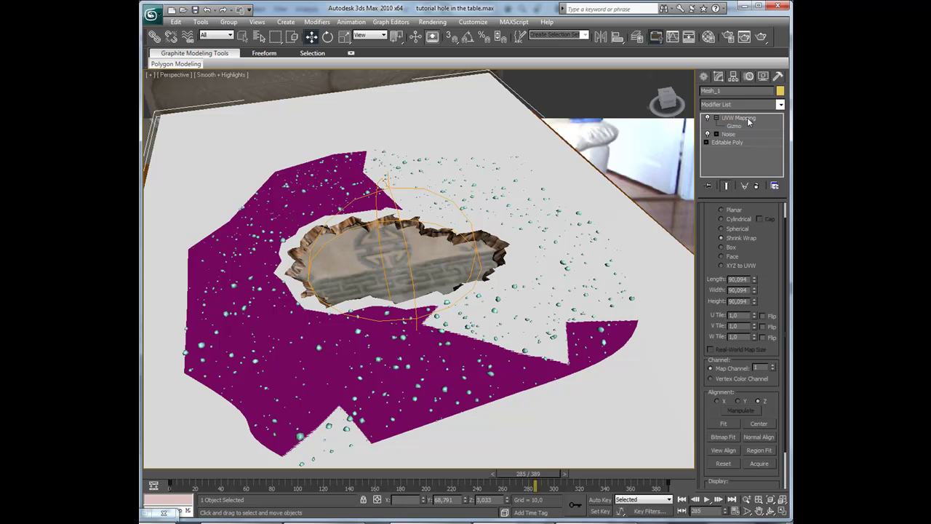
# Render the Perspective view and examine the wood chip texture along the hole's edge.
pyautogui.click(744, 38)
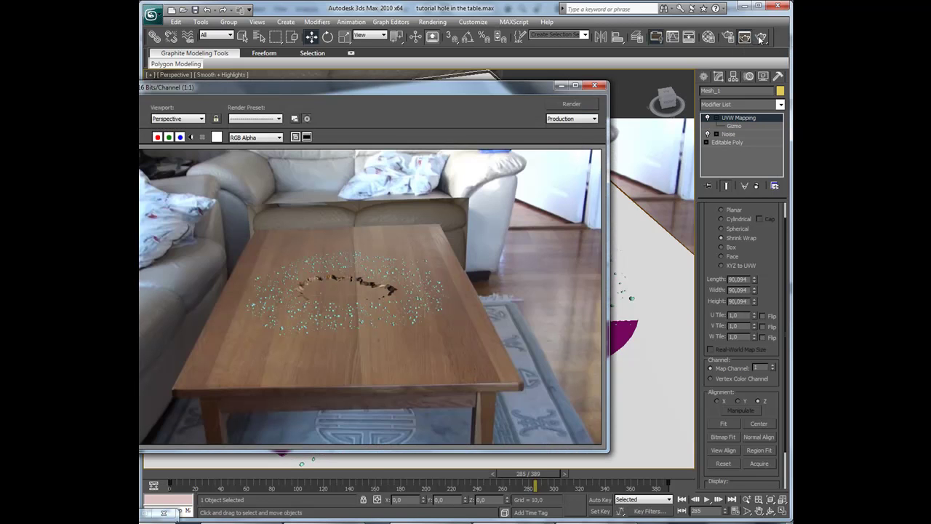
pyautogui.click(760, 38)
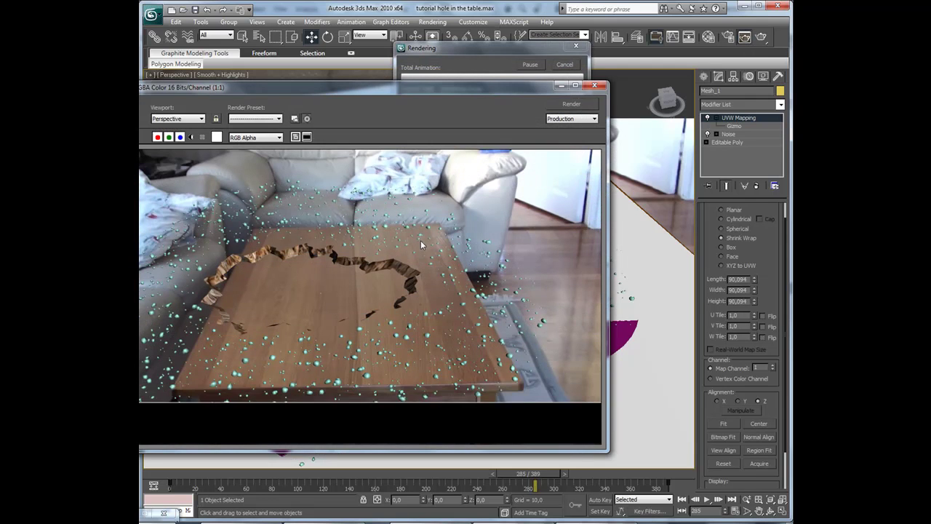
pyautogui.scroll(3, 344, 261)
pyautogui.moveTo(515, 297); pyautogui.dragTo(229, 282, button='middle')
pyautogui.scroll(-5, 229, 282)
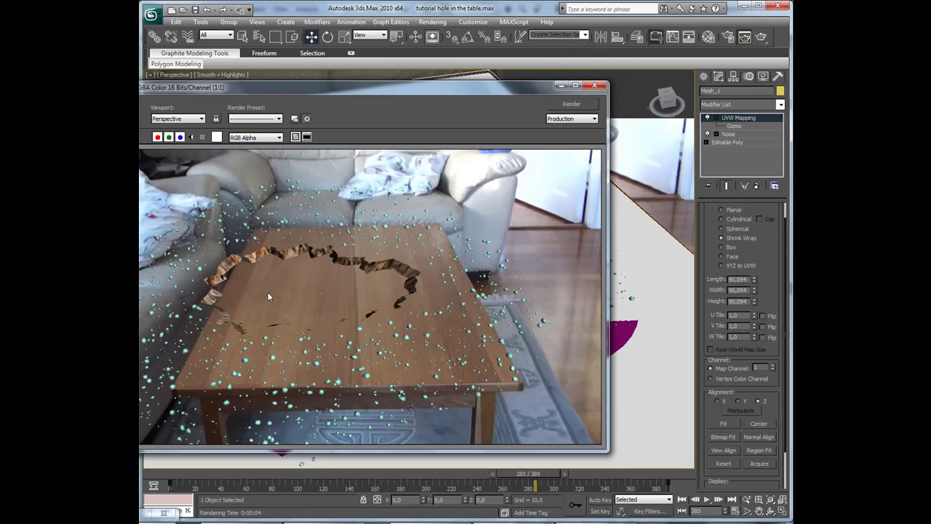
pyautogui.click(600, 87)
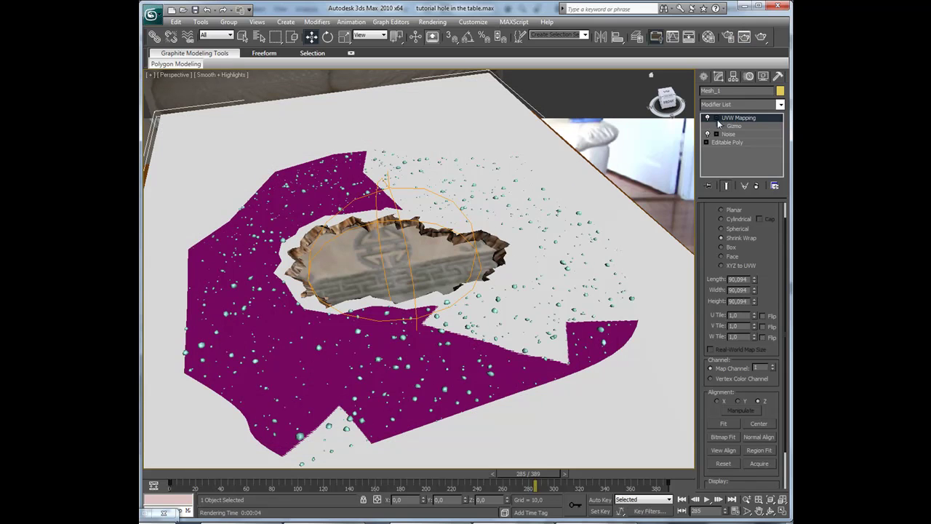
# Collapse the UVW Mapping entry, deselect the mesh and return to the Camera_1 view.
pyautogui.click(717, 118)
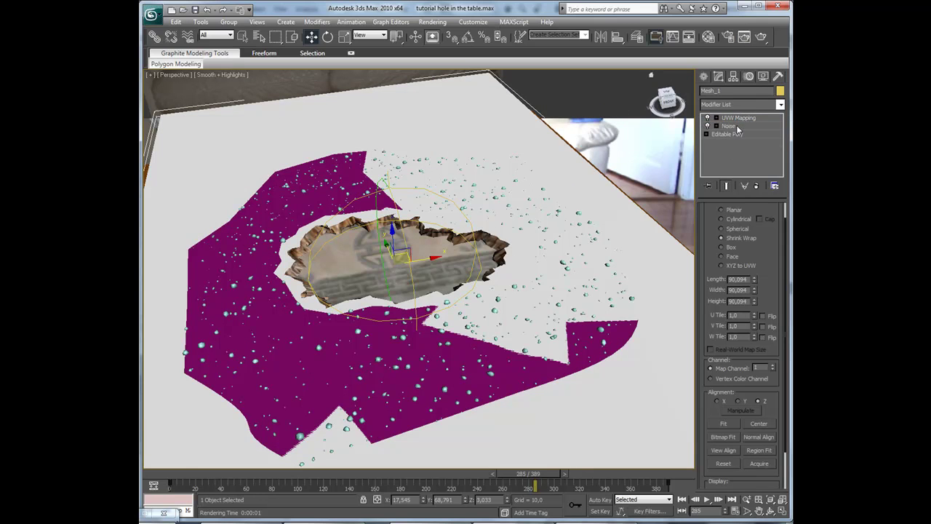
pyautogui.click(739, 118)
pyautogui.click(608, 97)
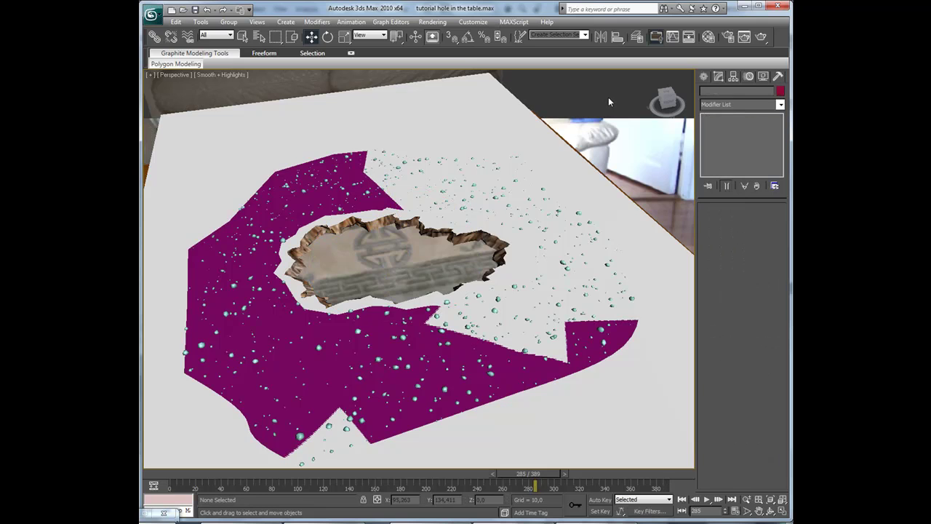
pyautogui.press('c')
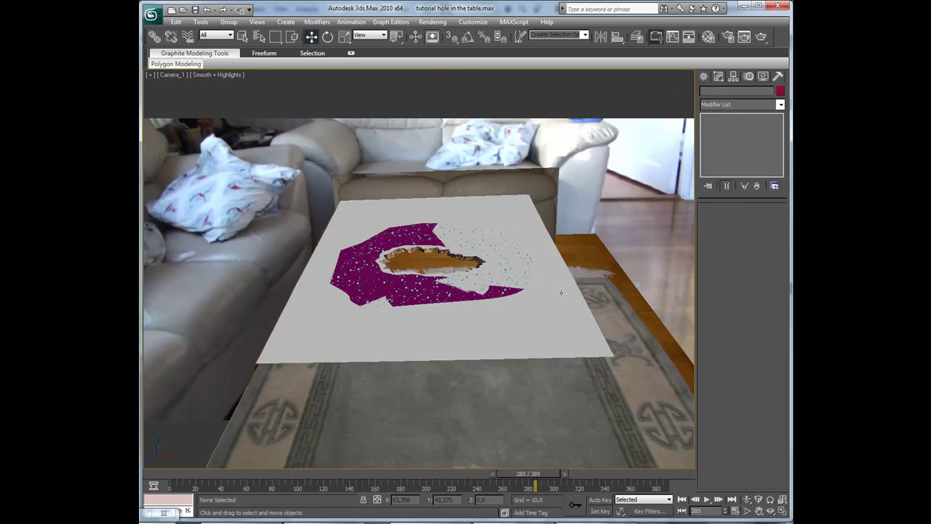
# Select the Plane01 object, view the Camera_1 render and examine the hole's textured edge up close.
pyautogui.click(625, 296)
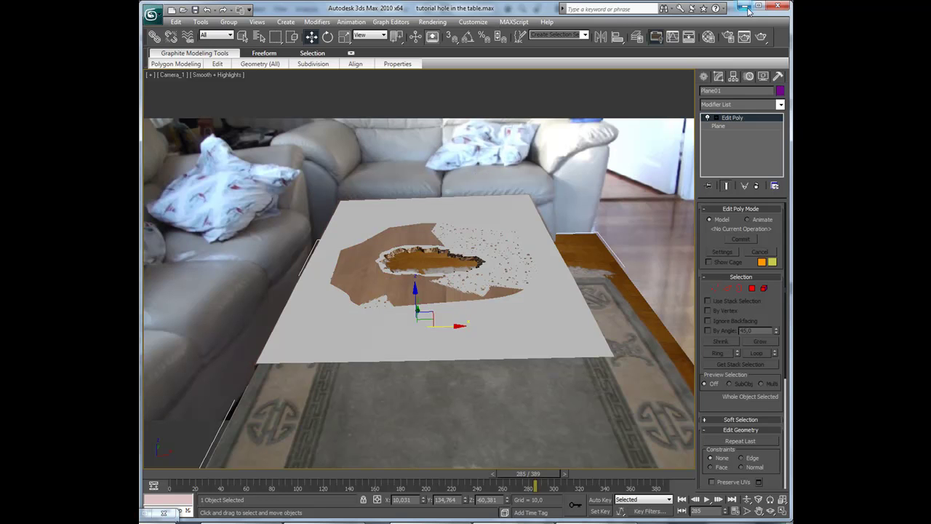
pyautogui.click(746, 34)
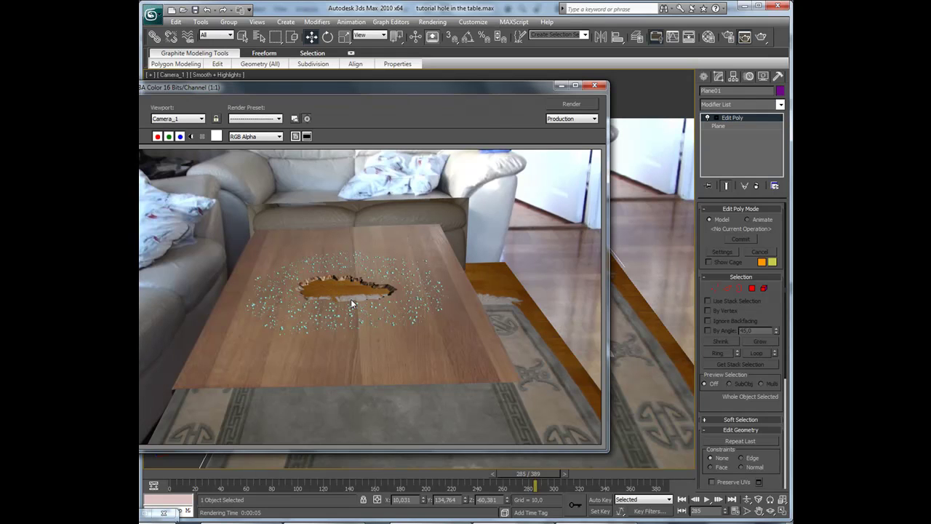
pyautogui.scroll(2, 363, 298)
pyautogui.scroll(-1, 338, 334)
pyautogui.scroll(-2, 339, 334)
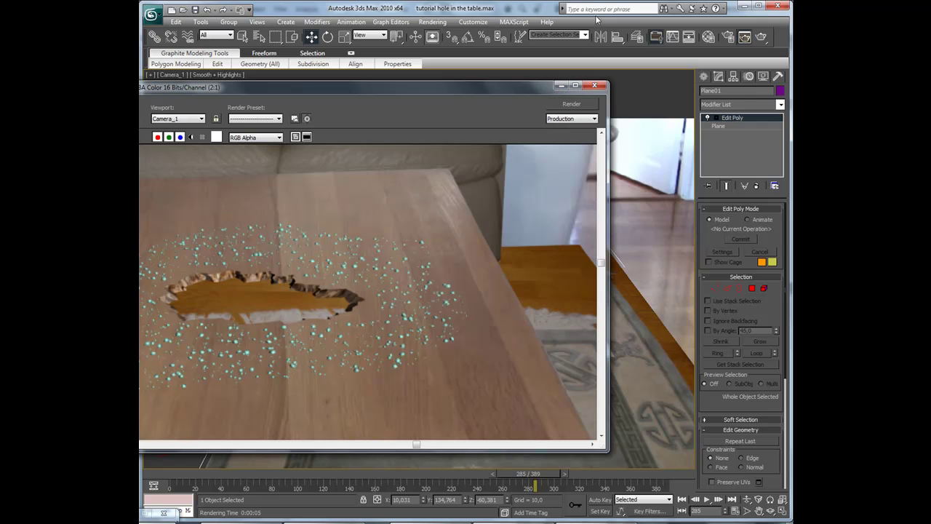
# Put the render aside, deselect the plane and return to the four-viewport layout.
pyautogui.click(559, 86)
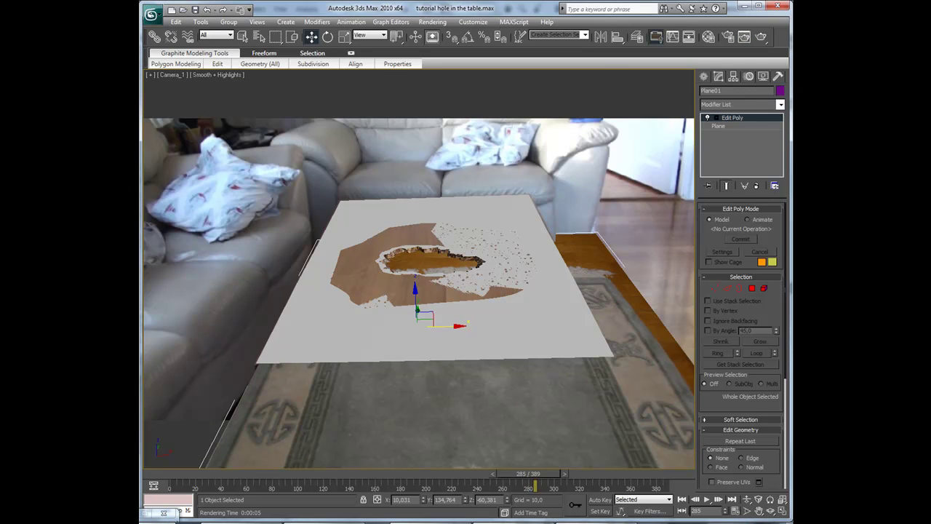
pyautogui.press('8')
pyautogui.click(326, 67)
pyautogui.click(572, 146)
pyautogui.hotkey('alt', 'w')
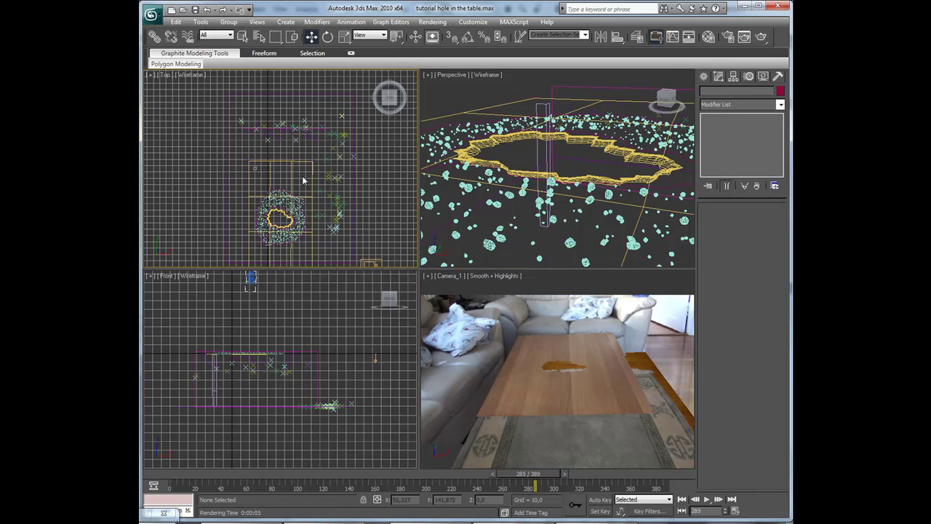
# Select the PF Source 01 emitter beside the table, open its Particle View and move it clear of the camera viewport.
pyautogui.moveTo(314, 173); pyautogui.dragTo(262, 111, button='middle')
pyautogui.moveTo(370, 188); pyautogui.dragTo(326, 233)
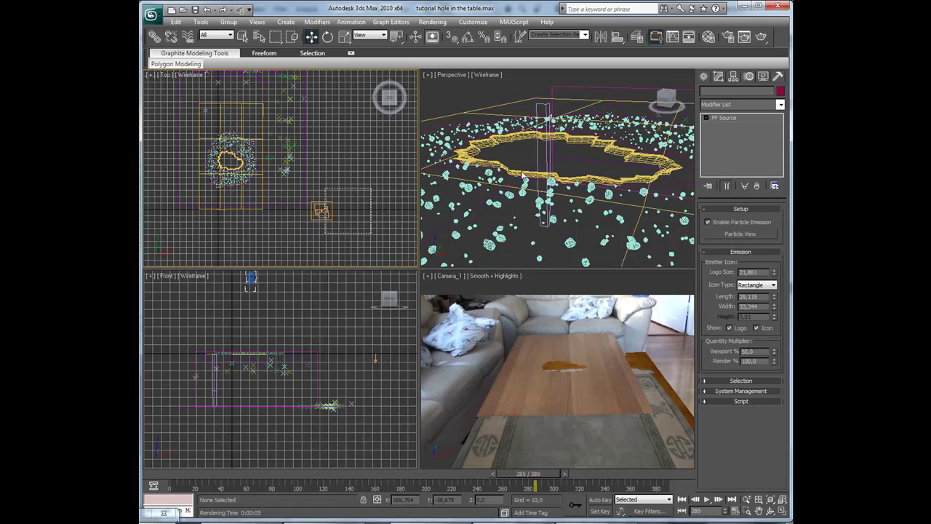
pyautogui.click(727, 119)
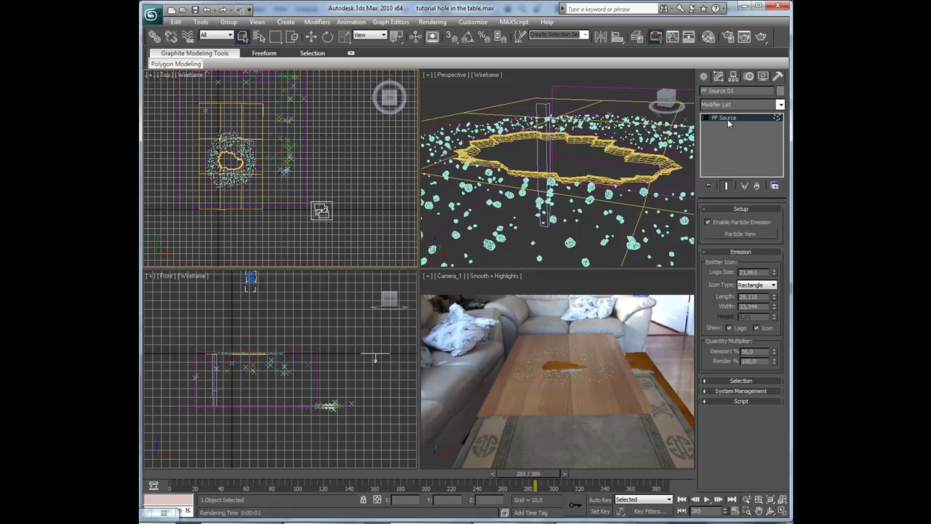
pyautogui.click(740, 233)
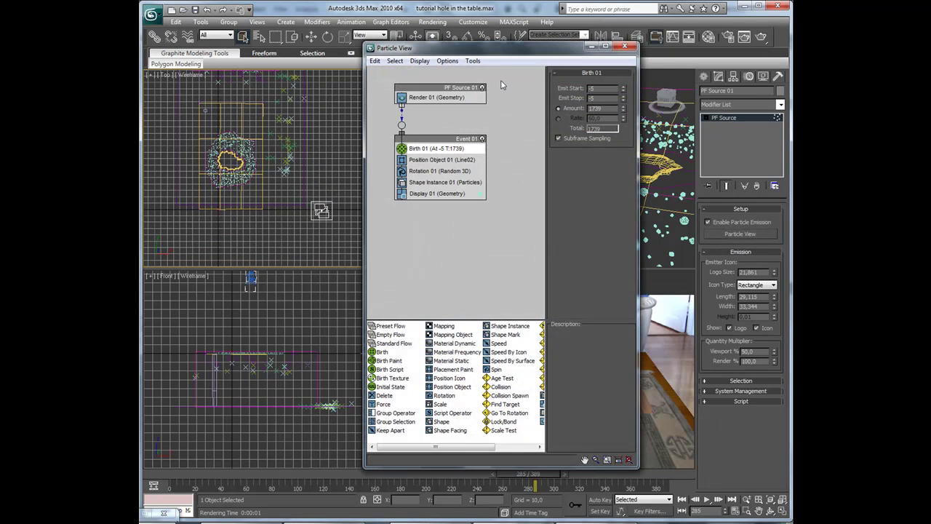
pyautogui.moveTo(501, 50); pyautogui.dragTo(254, 42)
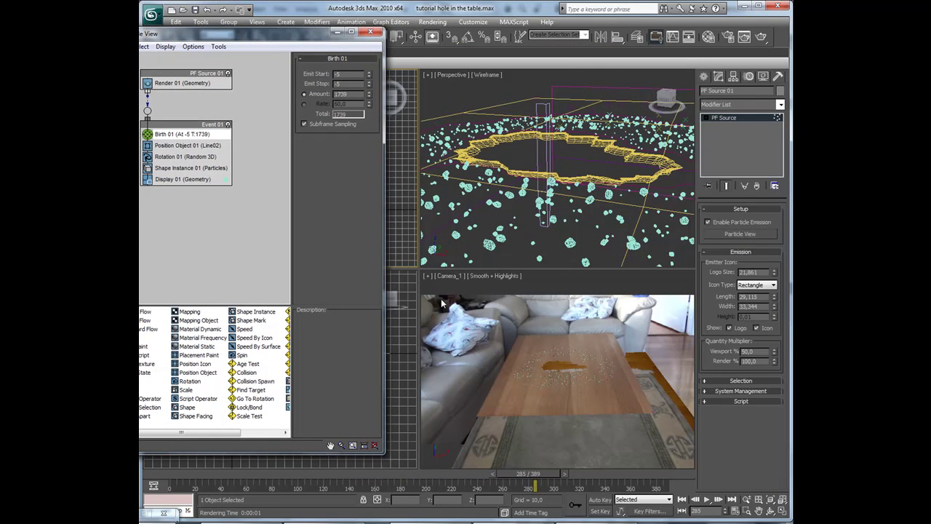
# Maximize the Camera_1 view at frame 256 and reduce the particle scale in the Shape Instance 01 operator.
pyautogui.click(179, 134)
pyautogui.rightClick(546, 329)
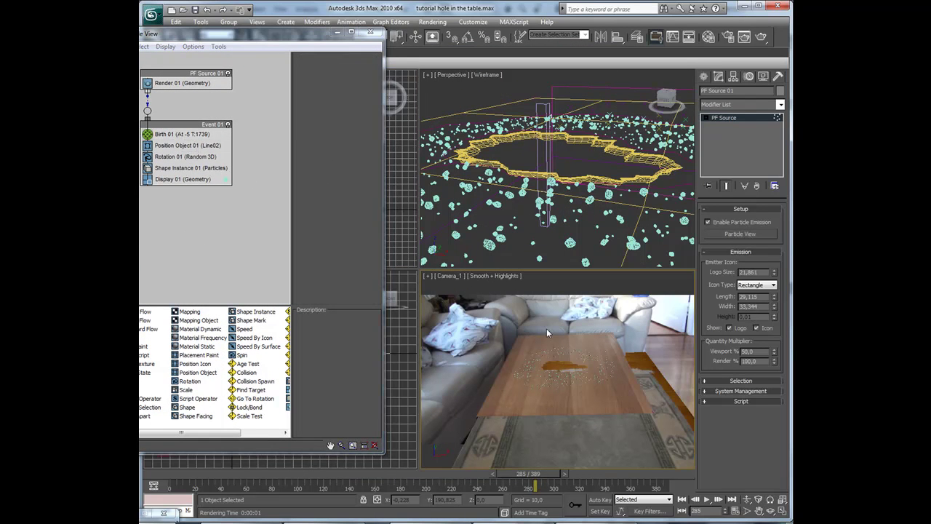
pyautogui.hotkey('alt', 'w')
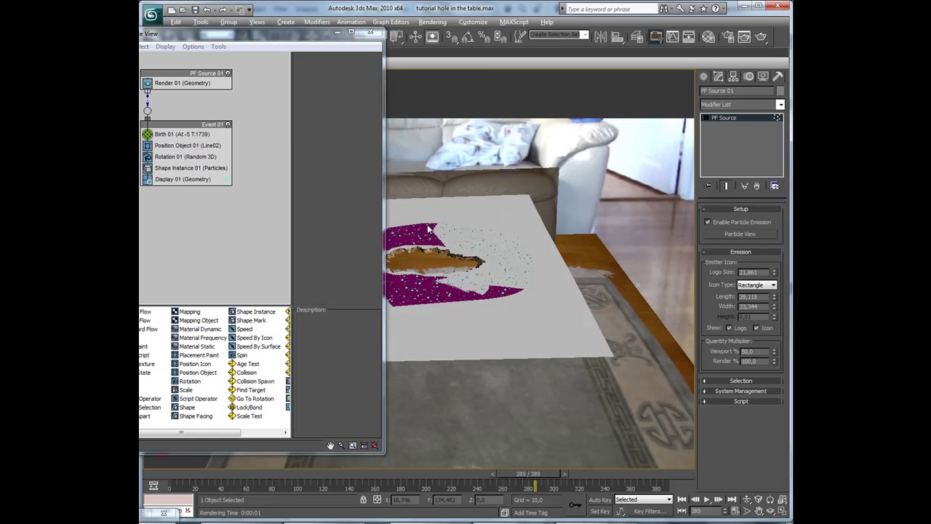
pyautogui.moveTo(537, 484); pyautogui.dragTo(502, 453)
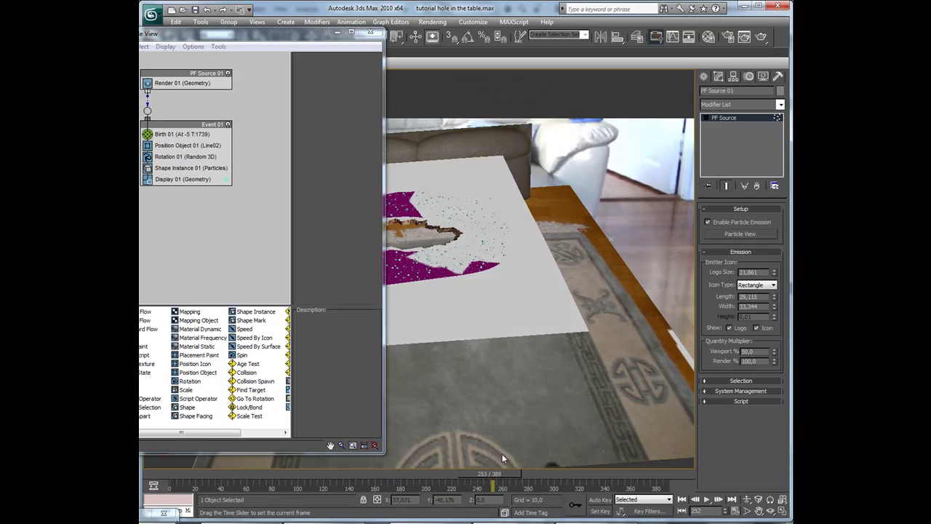
pyautogui.click(182, 170)
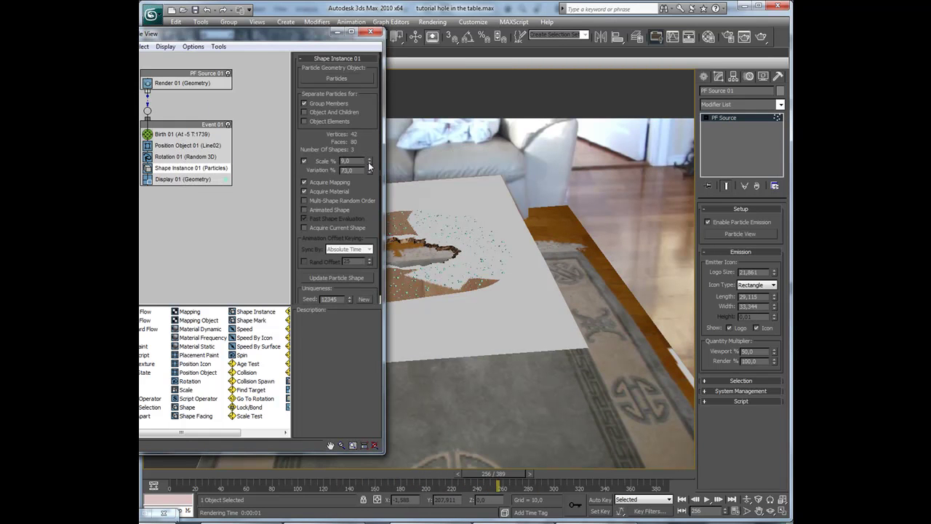
pyautogui.moveTo(369, 161); pyautogui.dragTo(368, 157)
pyautogui.click(338, 33)
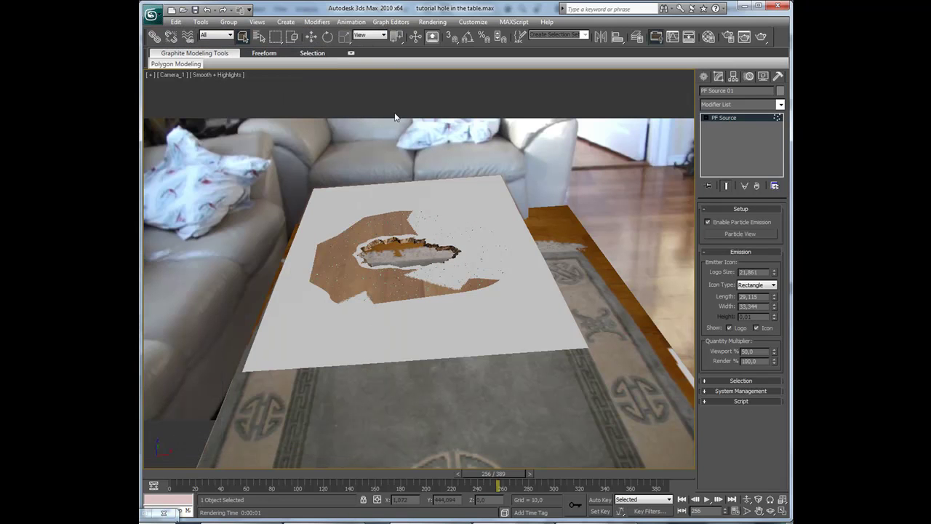
# Render the Camera_1 view at frame 256 and examine the size of the particles around the hole.
pyautogui.click(759, 37)
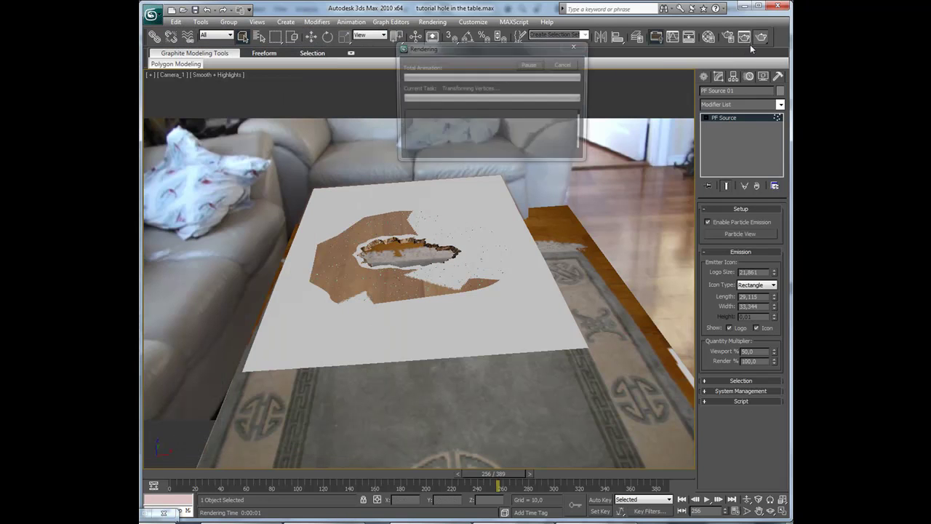
pyautogui.scroll(-1, 434, 239)
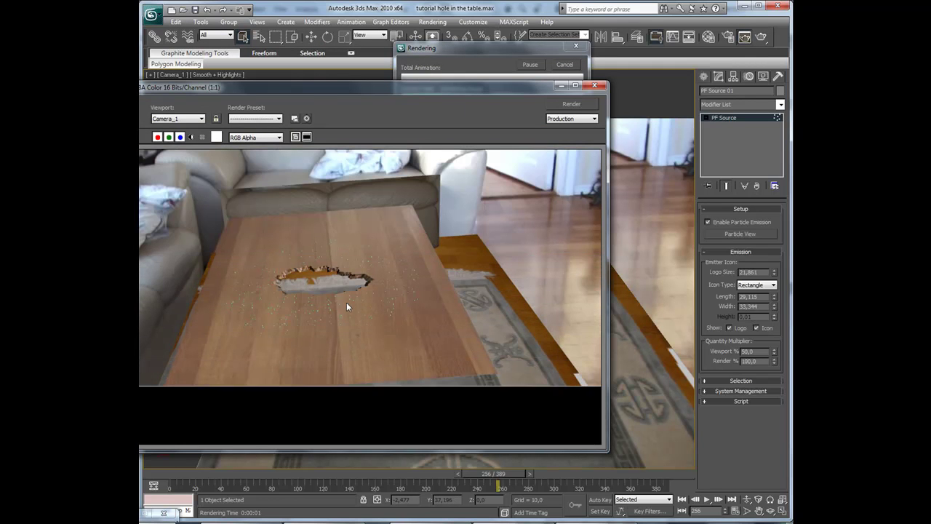
pyautogui.scroll(2, 359, 318)
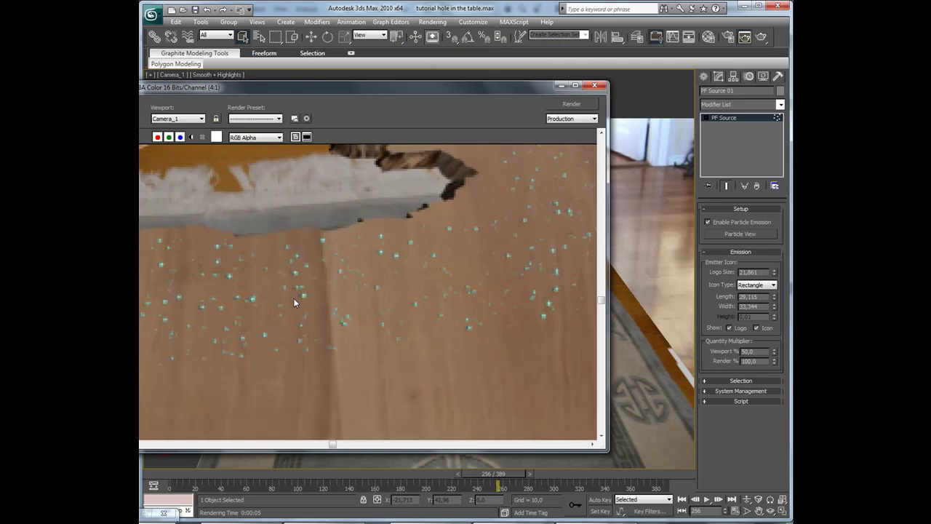
pyautogui.scroll(1, 313, 287)
pyautogui.scroll(-3, 352, 328)
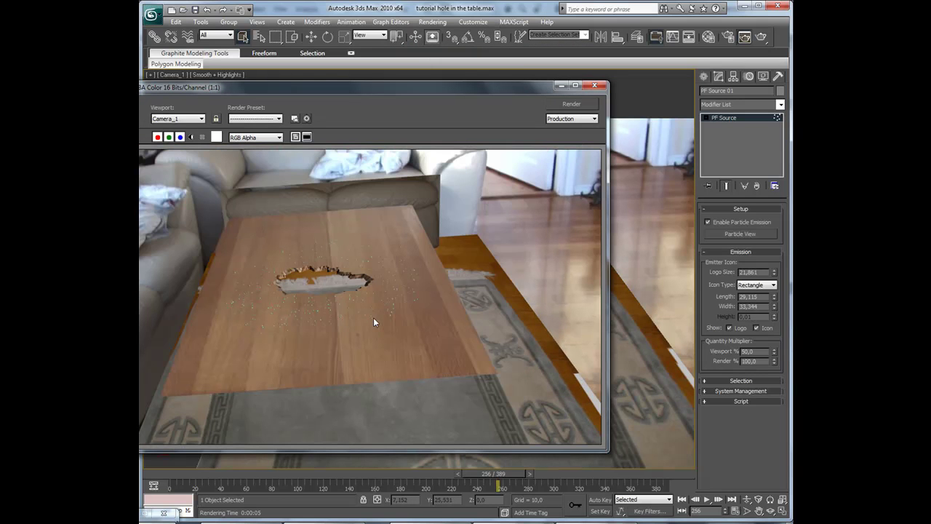
pyautogui.click(562, 85)
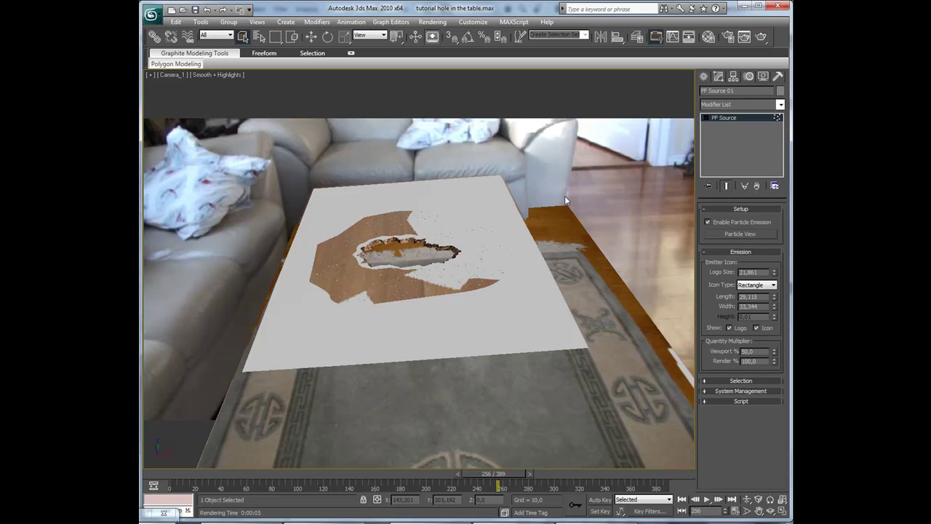
# Select the Particles group of source shapes in the Top view and assign it the wood chip material, Material #41.
pyautogui.hotkey('alt', 'w')
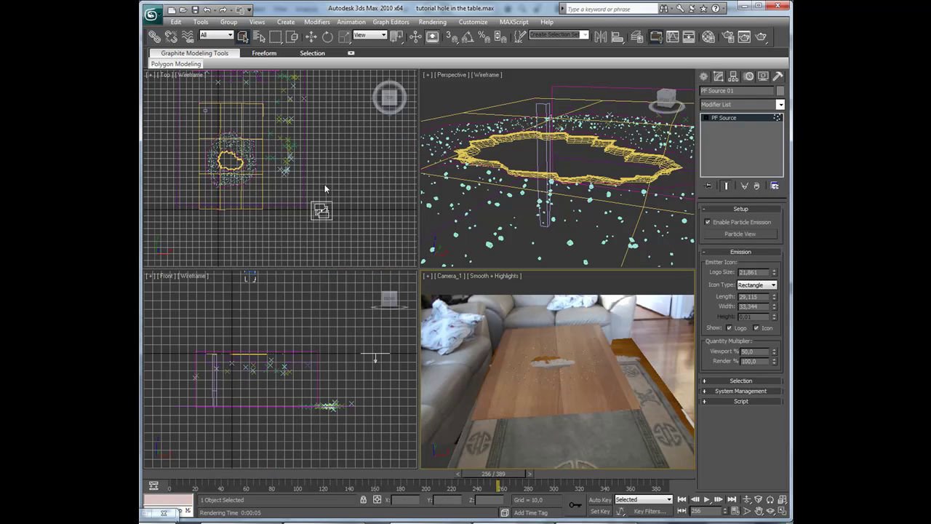
pyautogui.press('m')
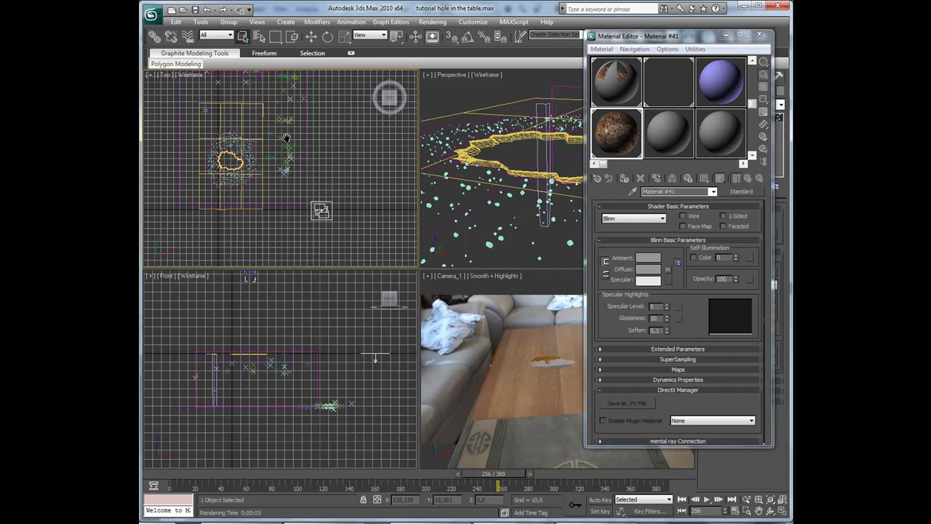
pyautogui.moveTo(287, 139); pyautogui.dragTo(281, 120, button='middle')
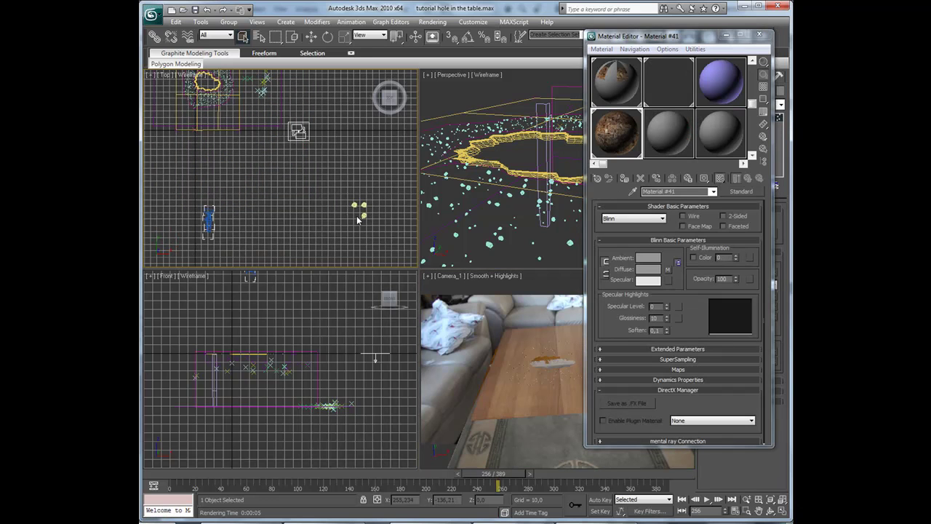
pyautogui.rightClick(386, 176)
pyautogui.click(358, 180)
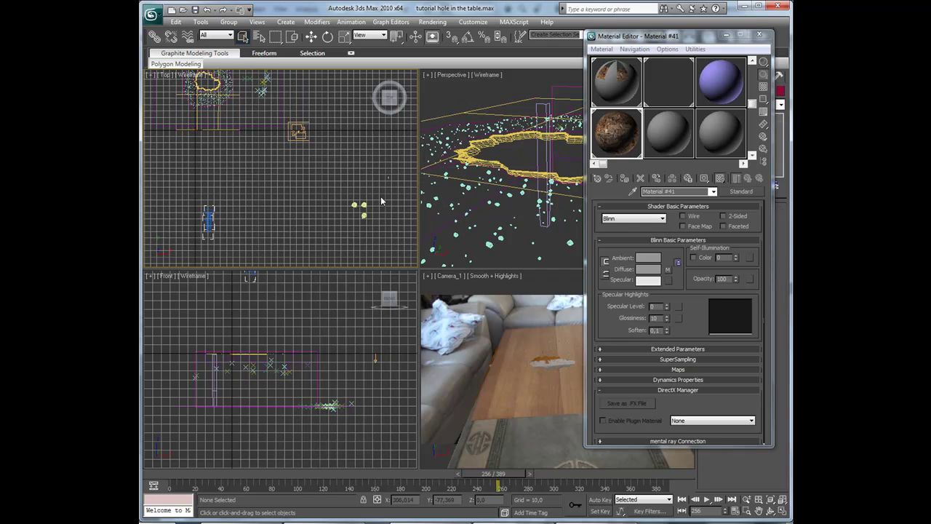
pyautogui.click(363, 214)
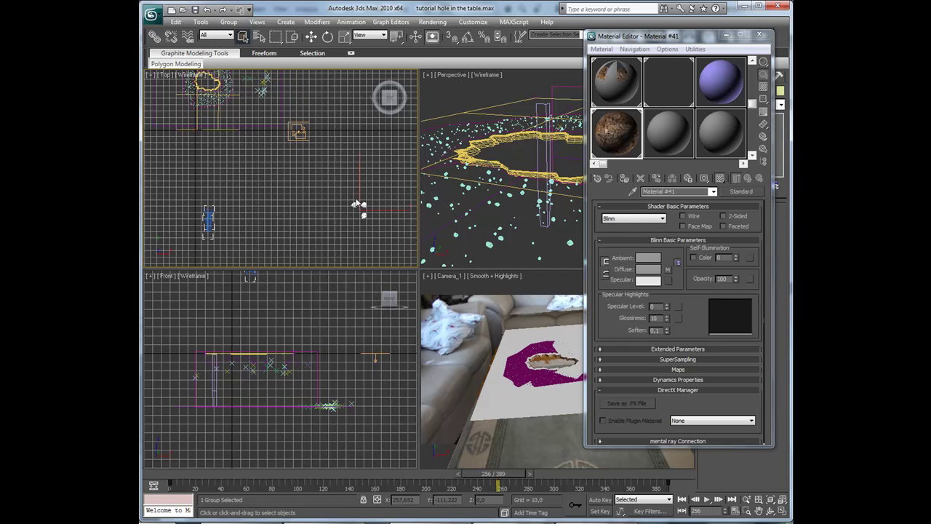
pyautogui.click(663, 150)
pyautogui.click(637, 148)
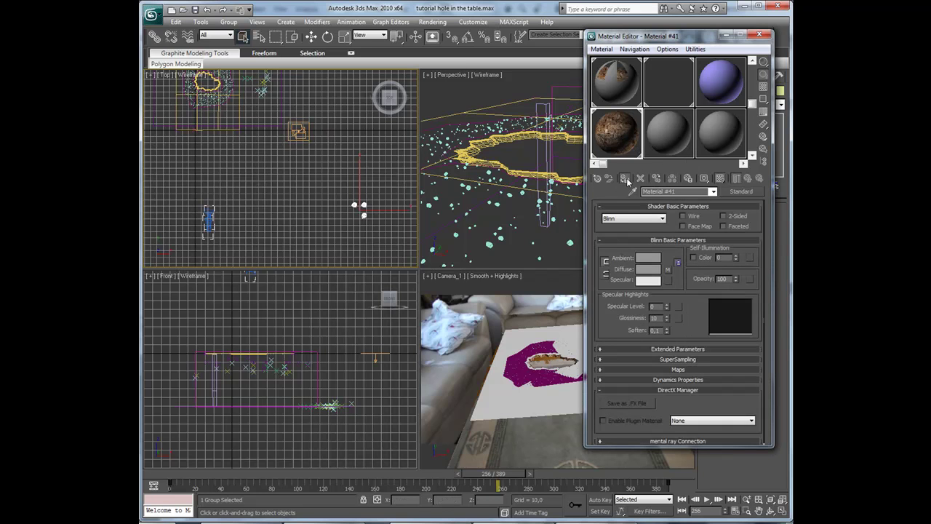
pyautogui.click(725, 34)
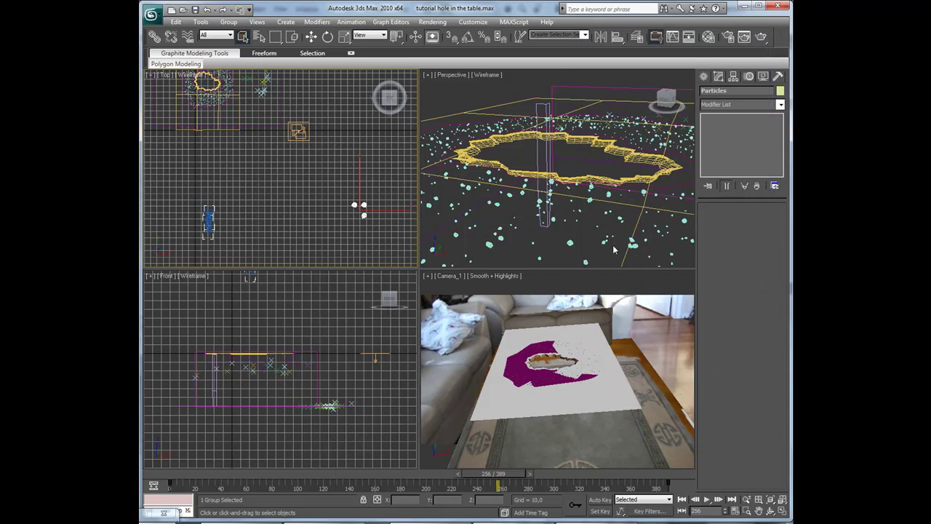
# Render the Camera_1 view, examine the wood-textured particles around the hole up close and close the render.
pyautogui.rightClick(453, 341)
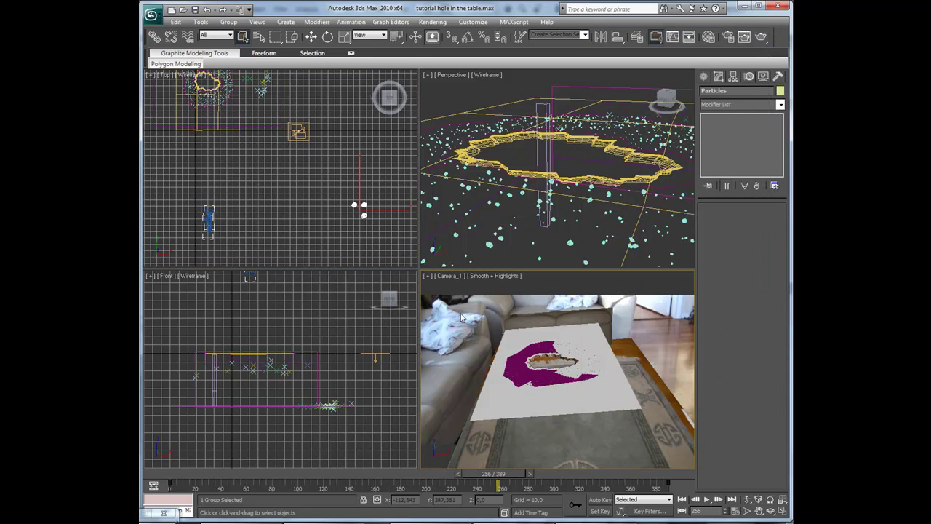
pyautogui.click(761, 36)
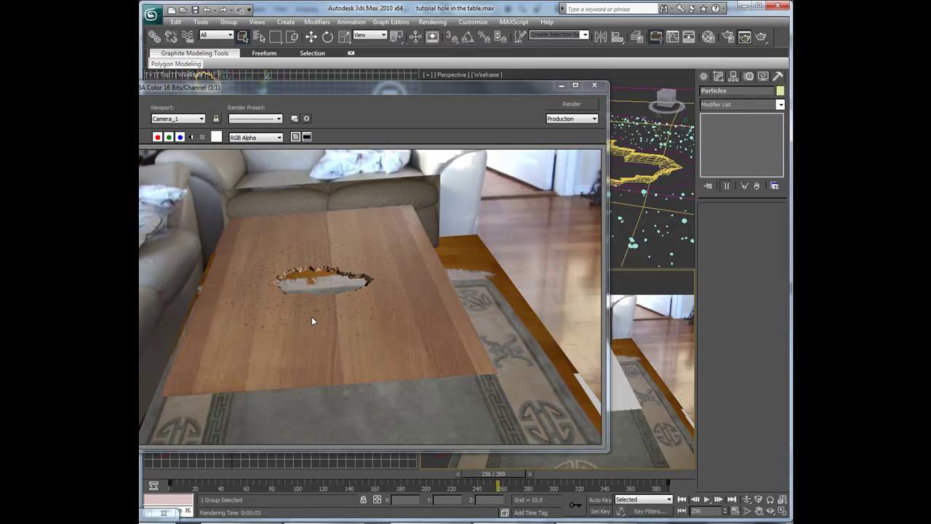
pyautogui.scroll(3, 312, 317)
pyautogui.scroll(-2, 424, 277)
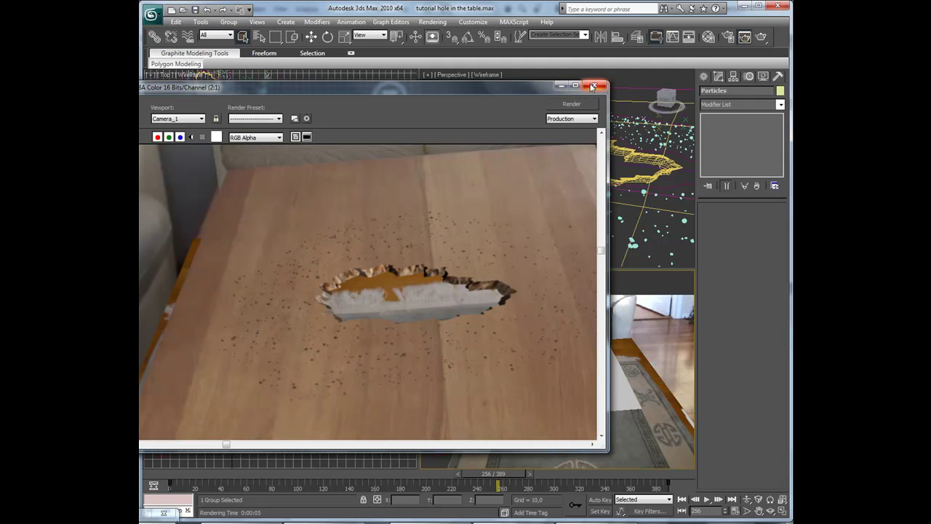
pyautogui.click(594, 86)
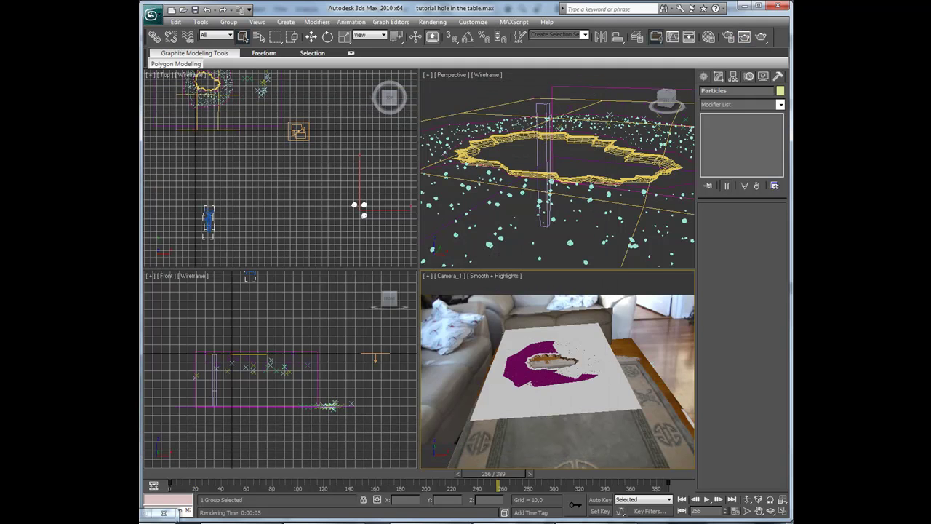